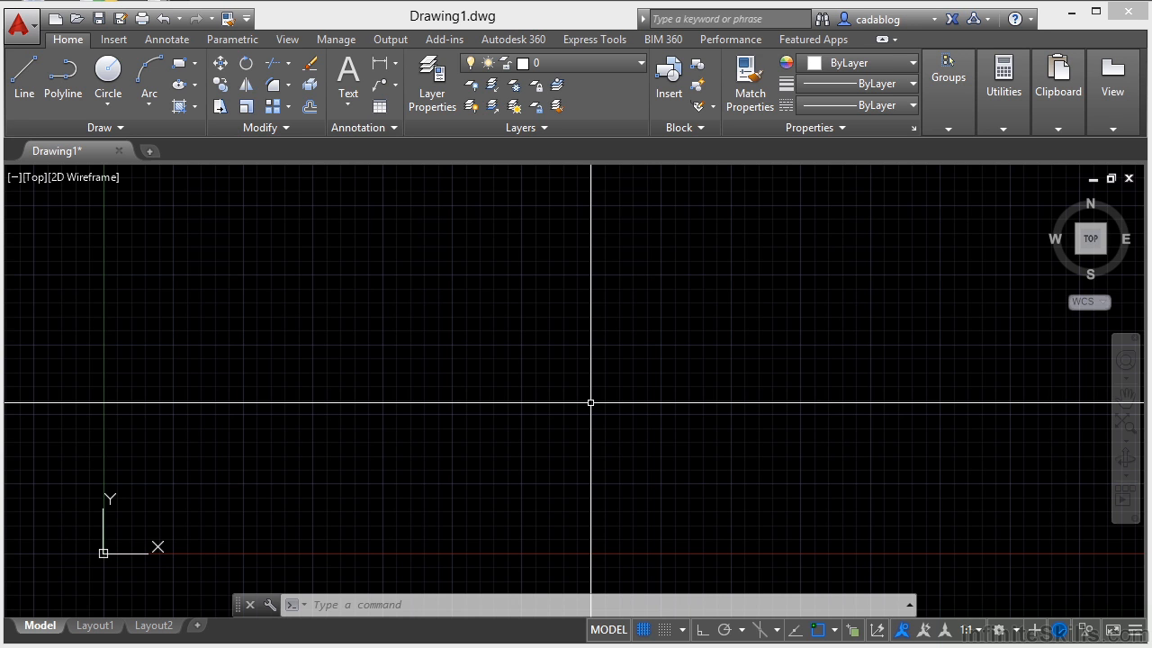
# Turn on the classic menu bar by setting the MENUBAR system variable to 1.
pyautogui.write('MENUBar')
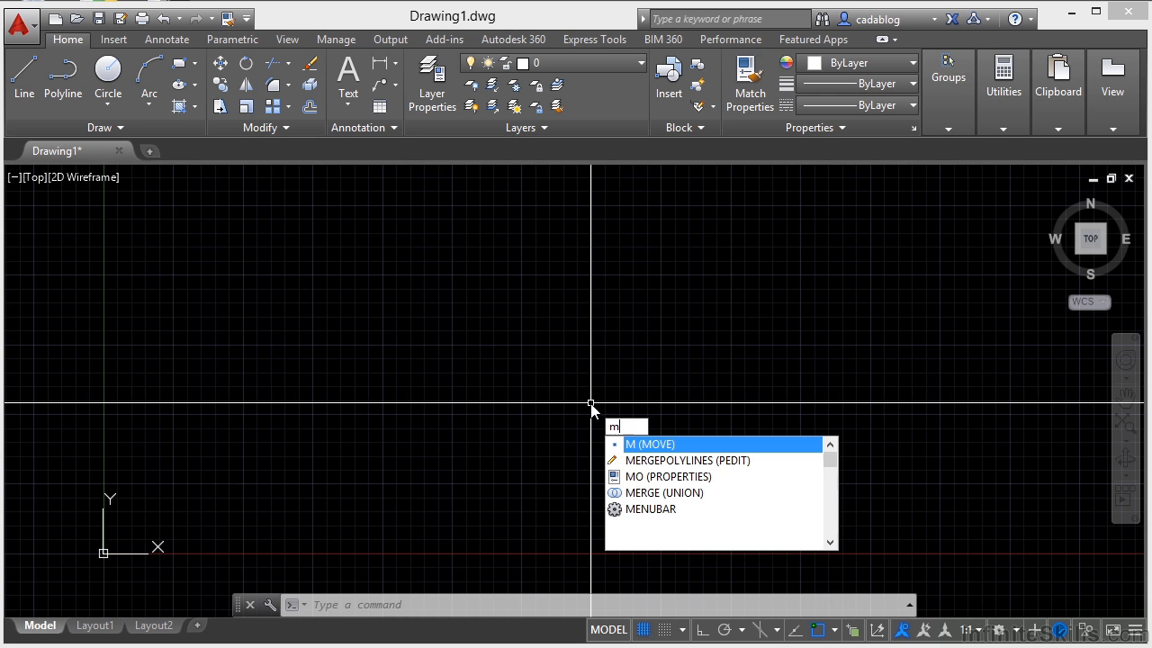
pyautogui.press('BackSpace')
pyautogui.press('BackSpace')
pyautogui.write('AR')
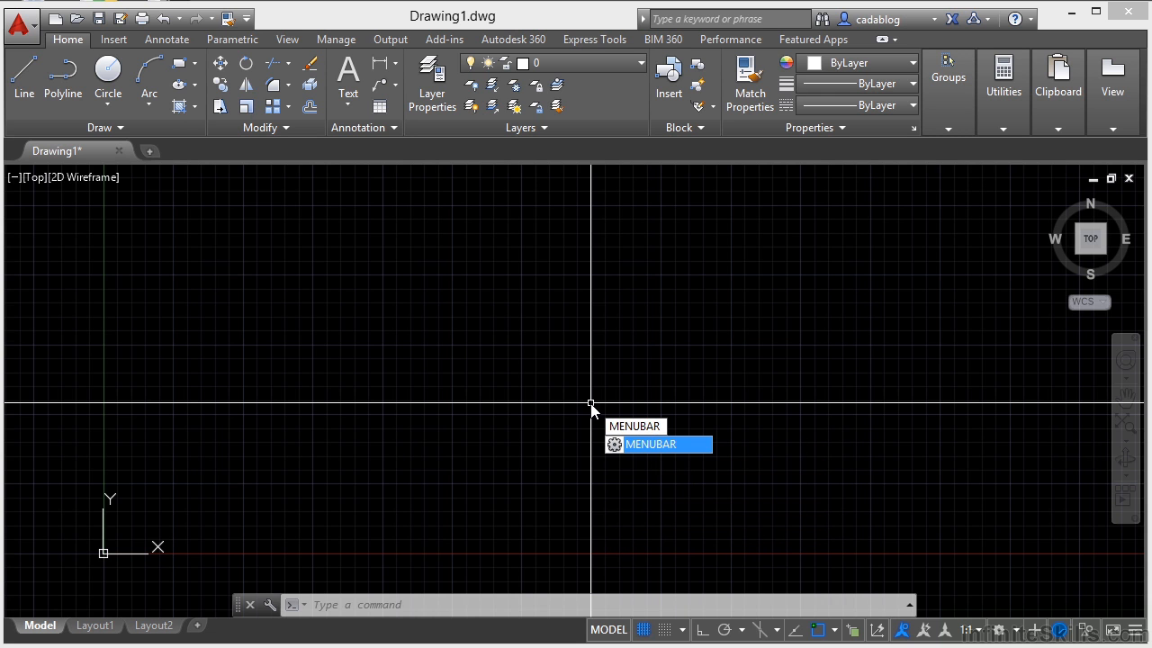
pyautogui.press('Return')
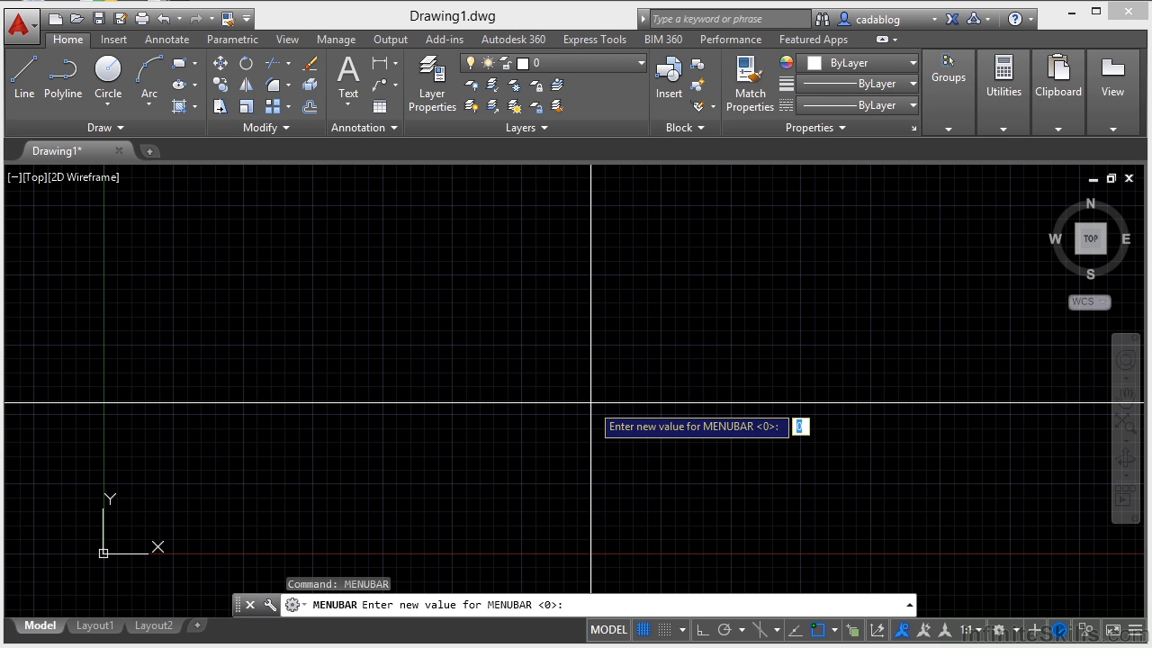
pyautogui.write('1')
pyautogui.press('Return')
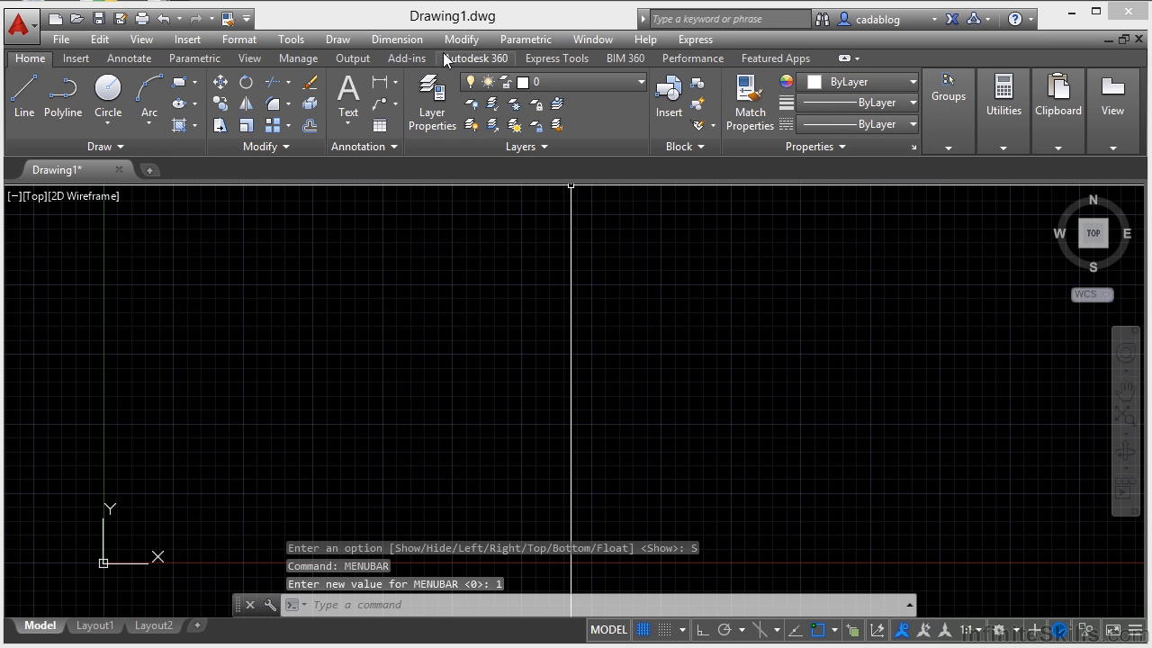
# Review the commands offered by the classic pull-down menus, including File, View, Tools and Format.
pyautogui.click(68, 40)
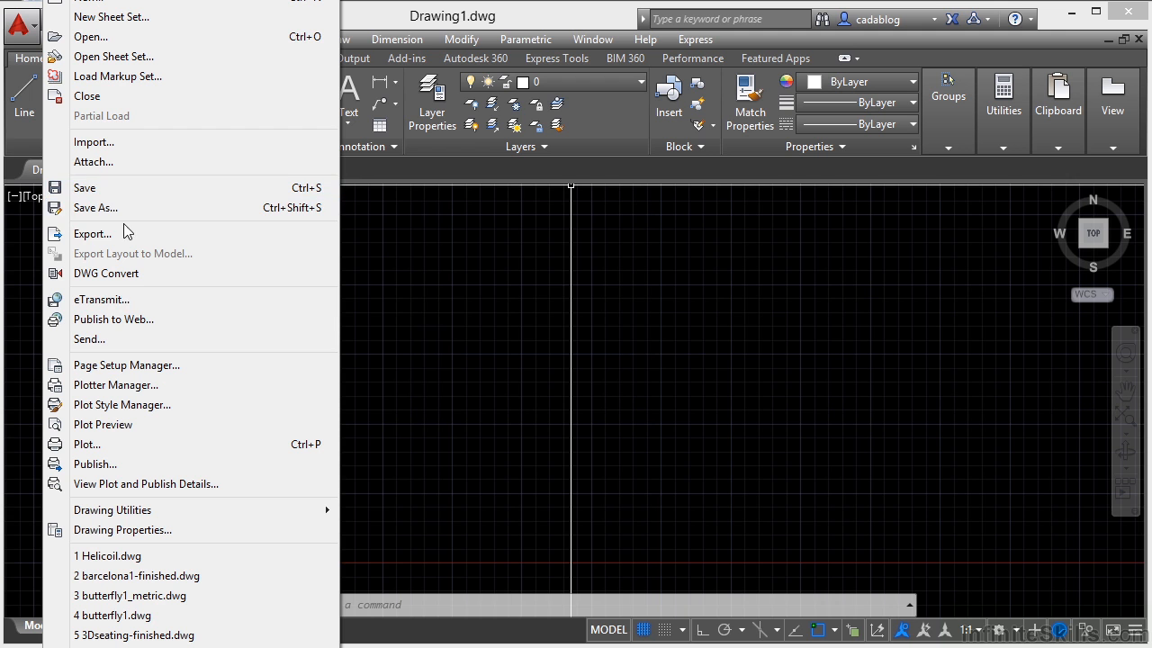
pyautogui.click(418, 302)
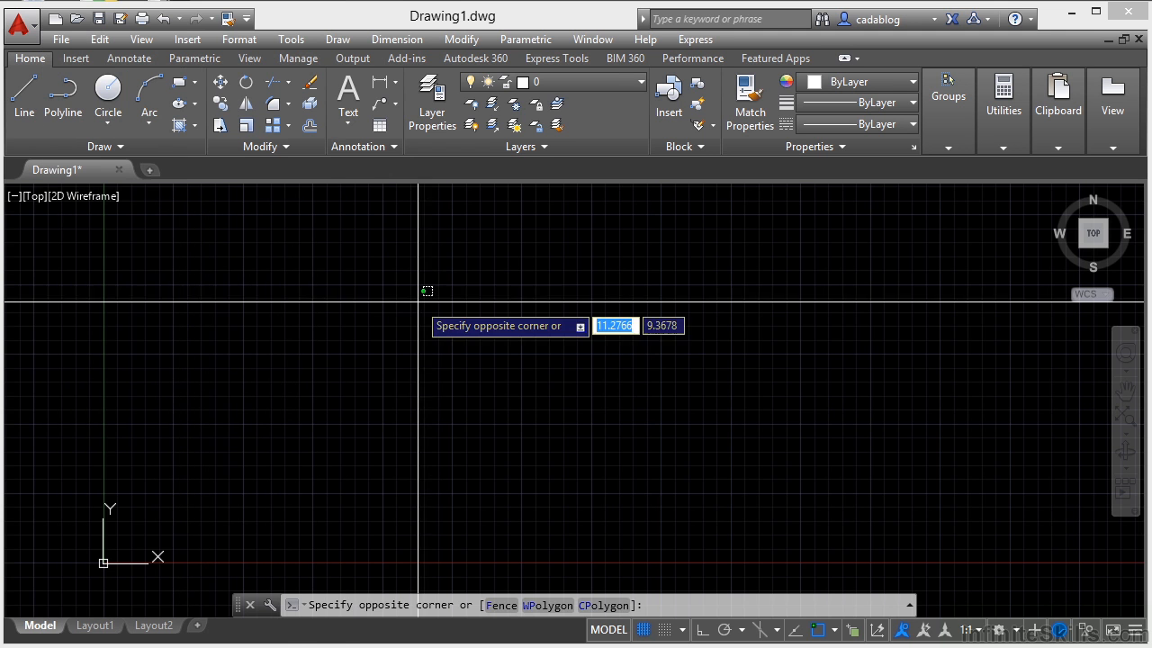
pyautogui.press('Escape')
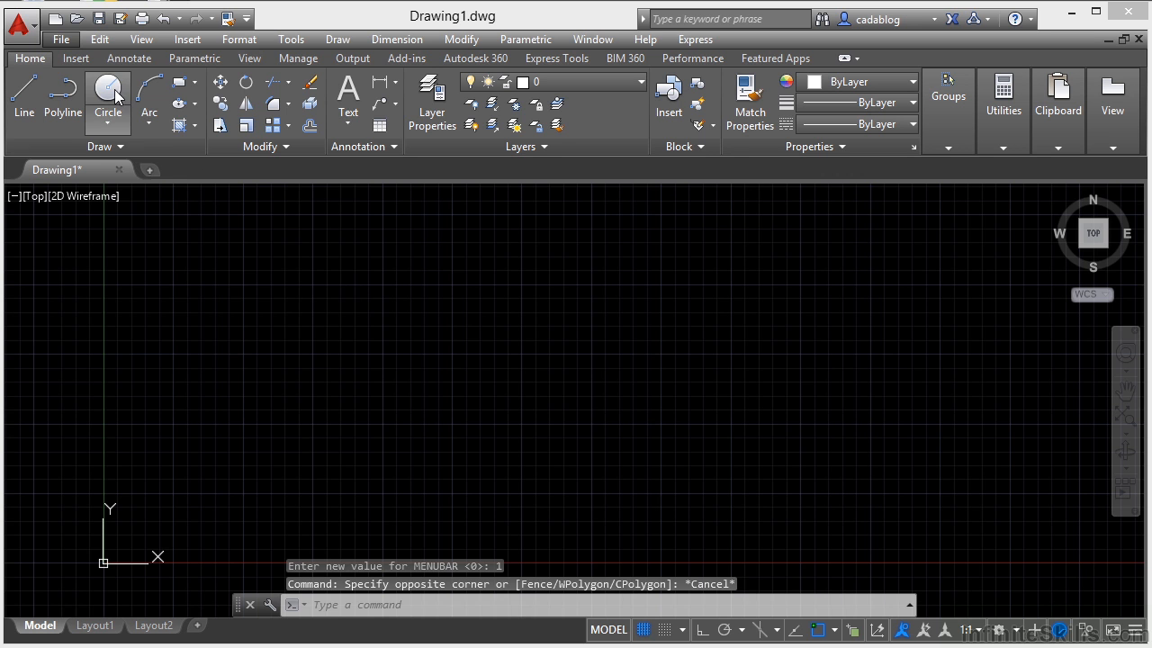
pyautogui.click(101, 40)
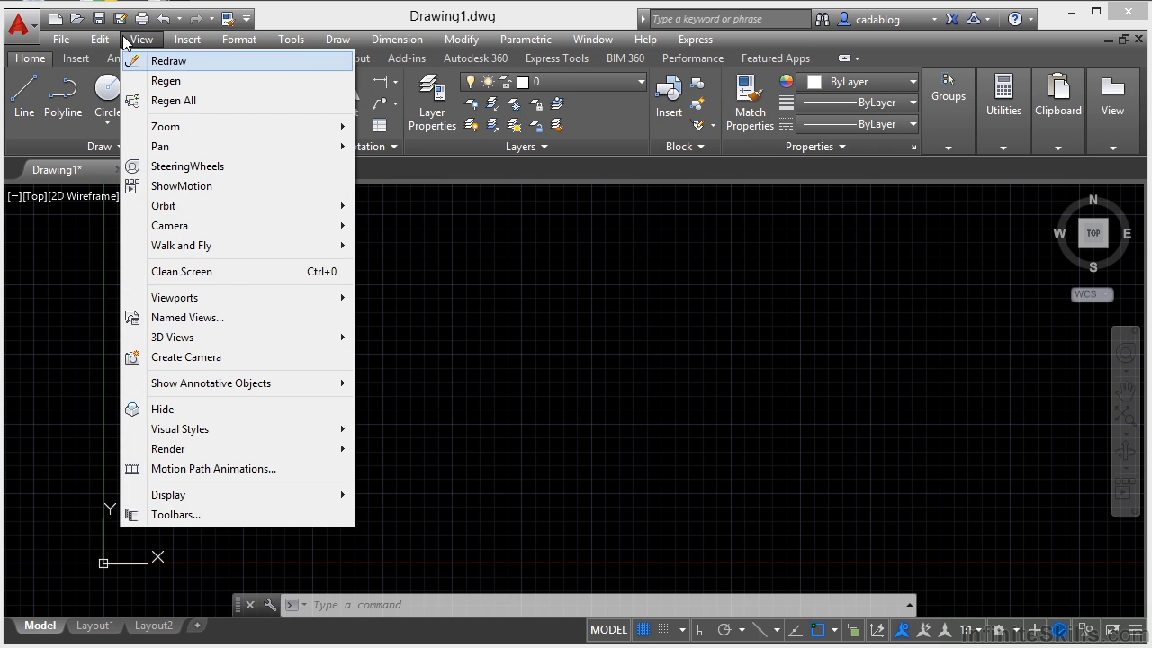
pyautogui.moveTo(61, 39)
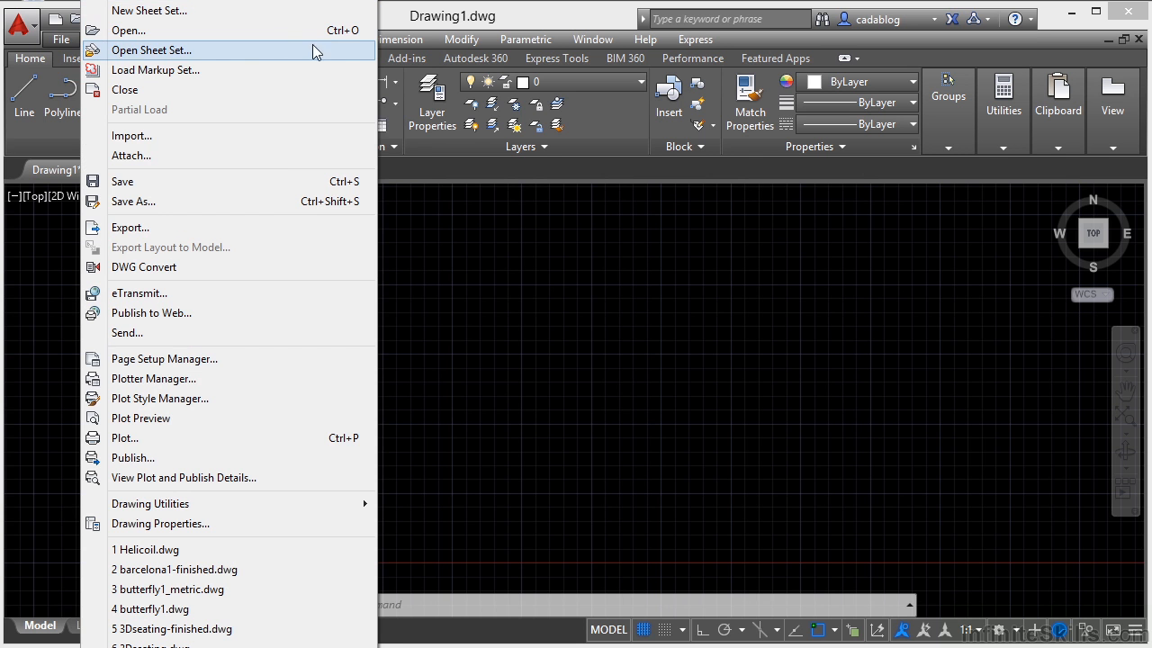
pyautogui.moveTo(332, 43)
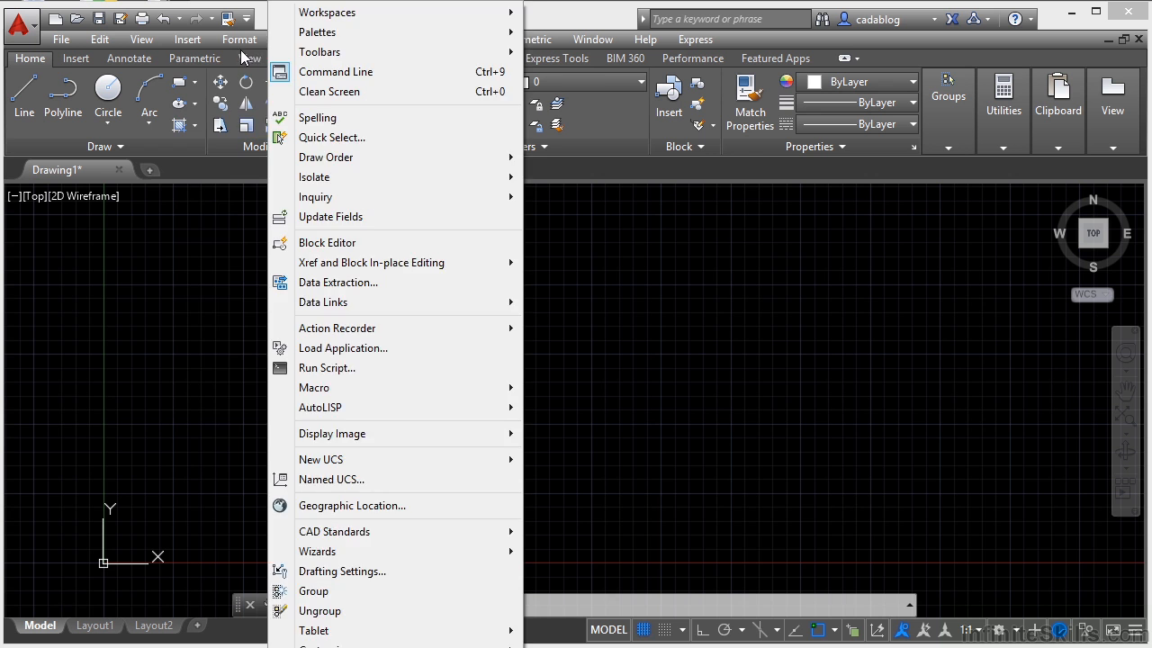
pyautogui.moveTo(178, 43)
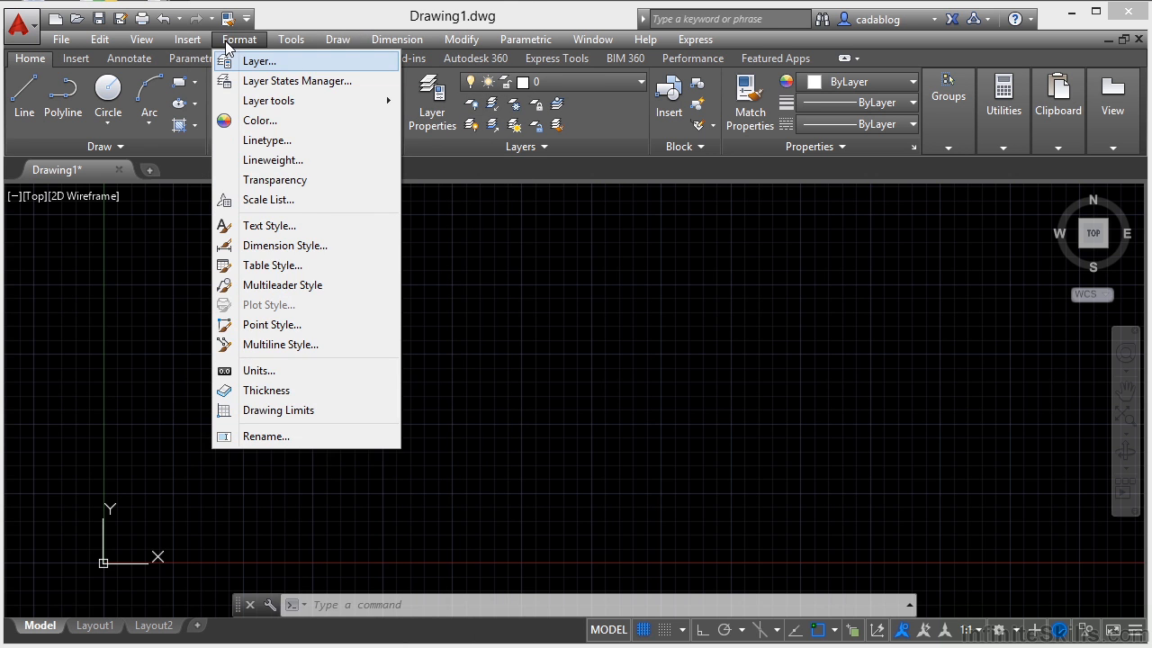
pyautogui.moveTo(291, 39)
pyautogui.click(230, 340)
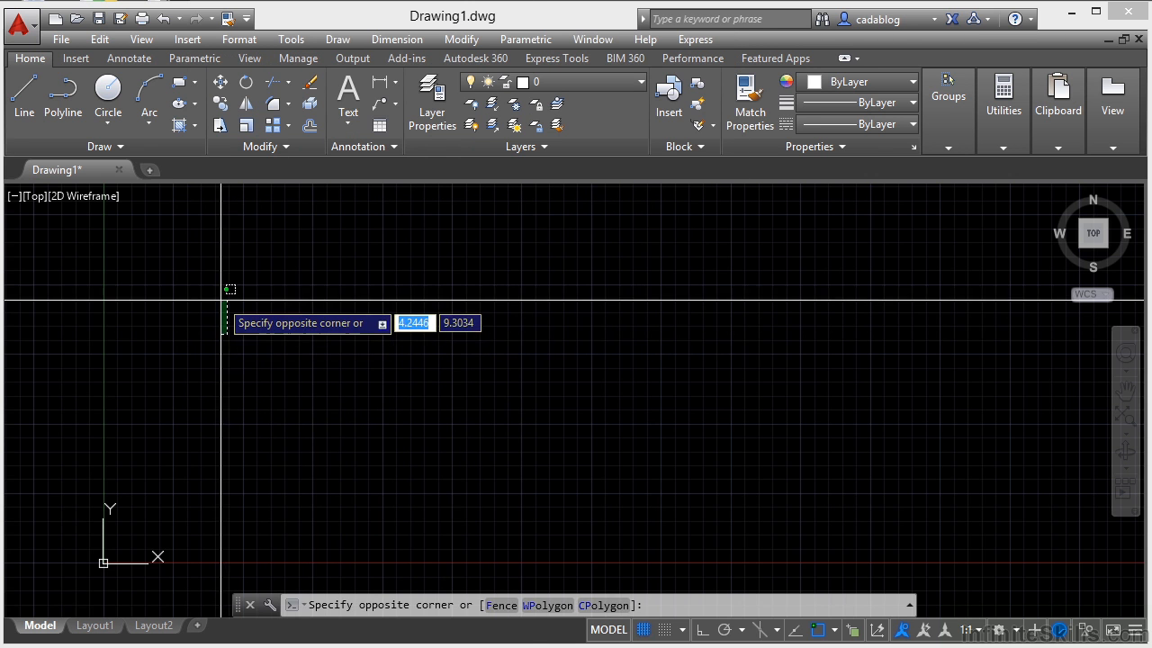
pyautogui.click(270, 290)
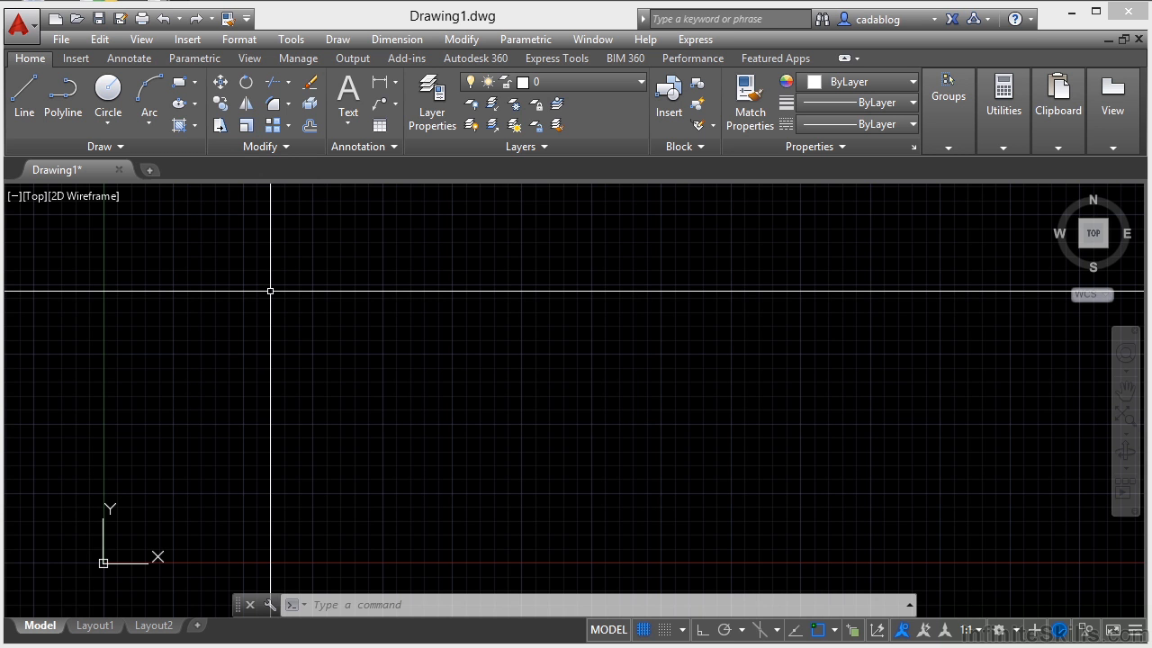
# Display the Draw toolbar using the -TOOLBAR command with the Show option.
pyautogui.write('-TOOLBA')
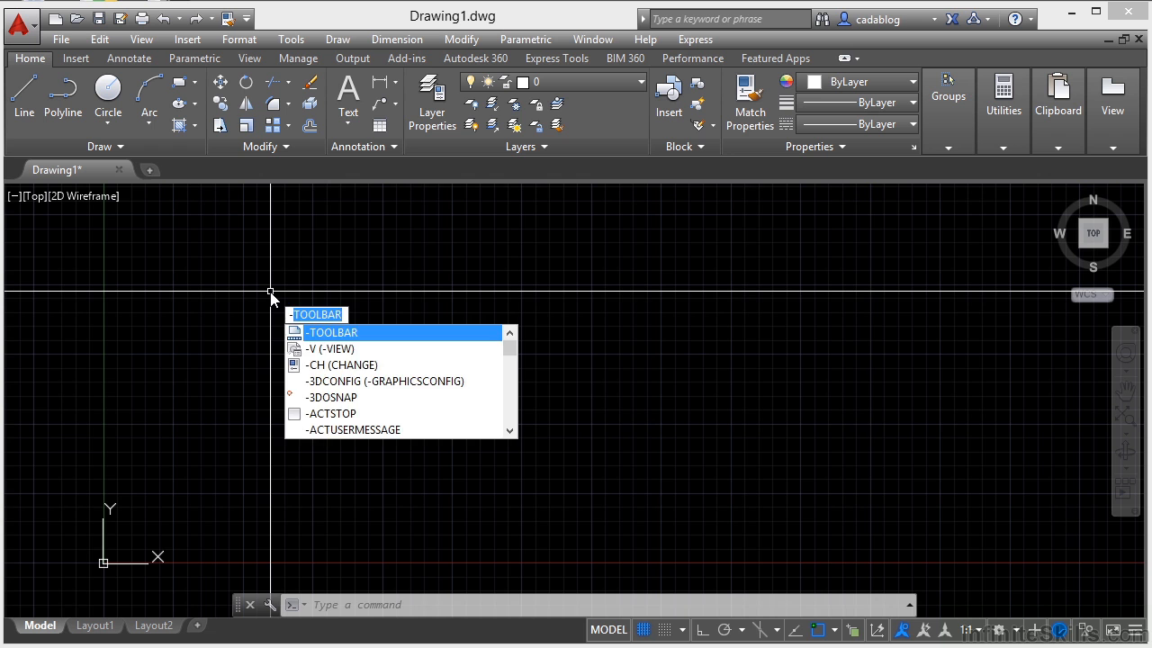
pyautogui.write('R')
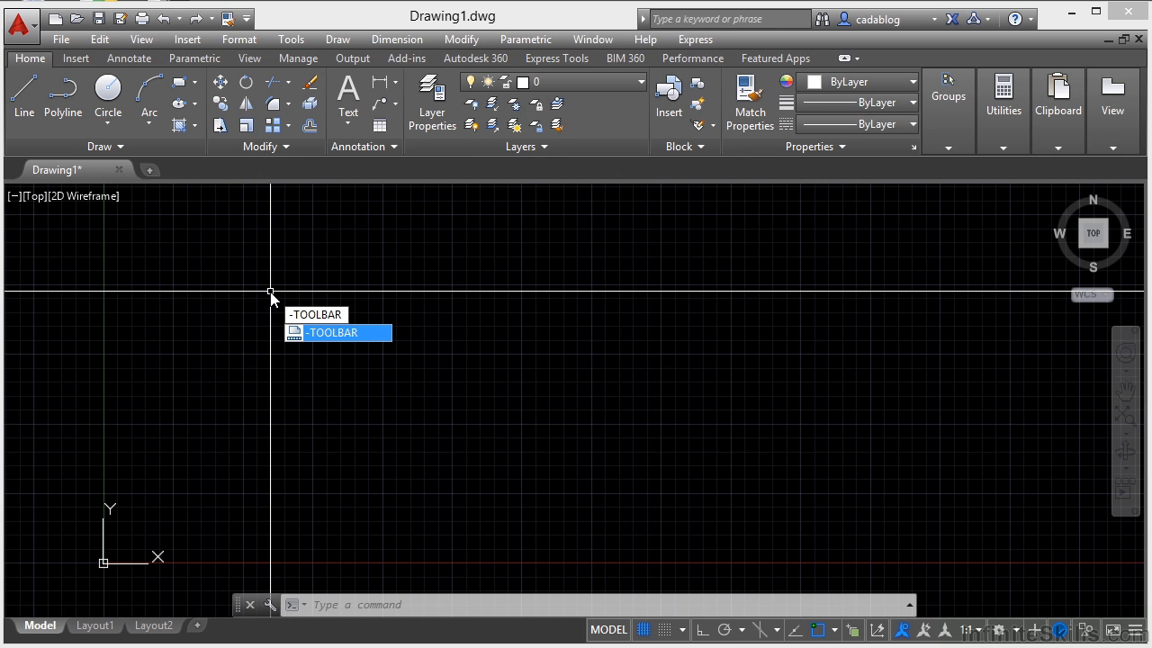
pyautogui.press('Return')
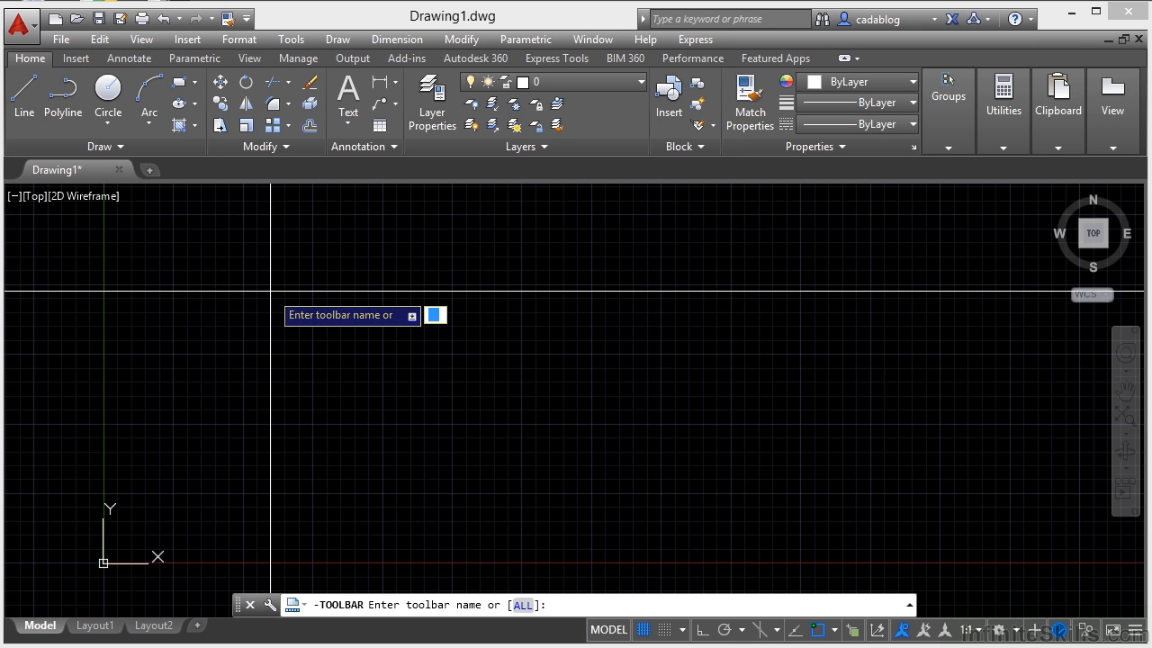
pyautogui.write('draw')
pyautogui.press('Return')
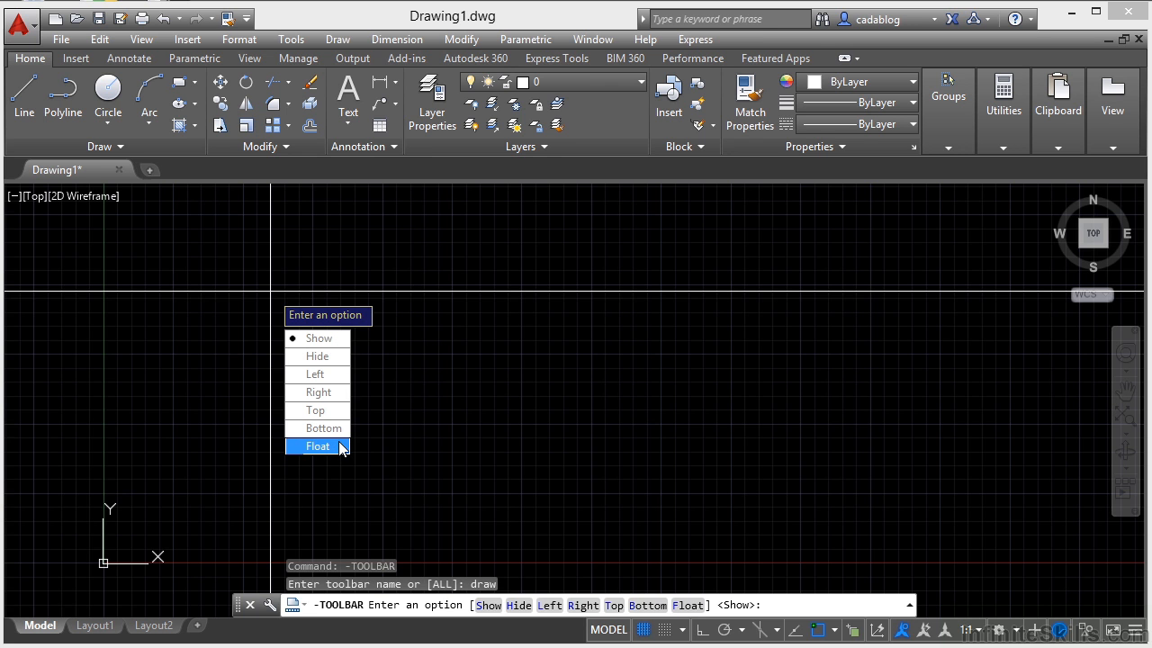
pyautogui.click(340, 340)
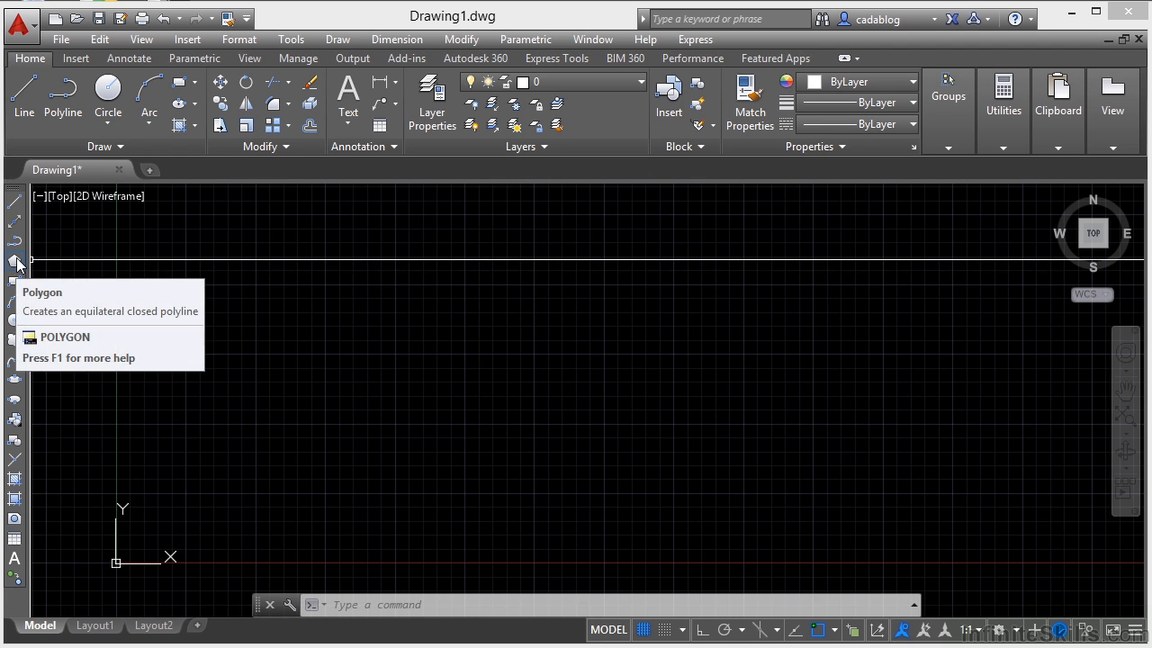
# Undock the Draw toolbar and float it horizontally in the middle of the drawing area.
pyautogui.click(120, 146)
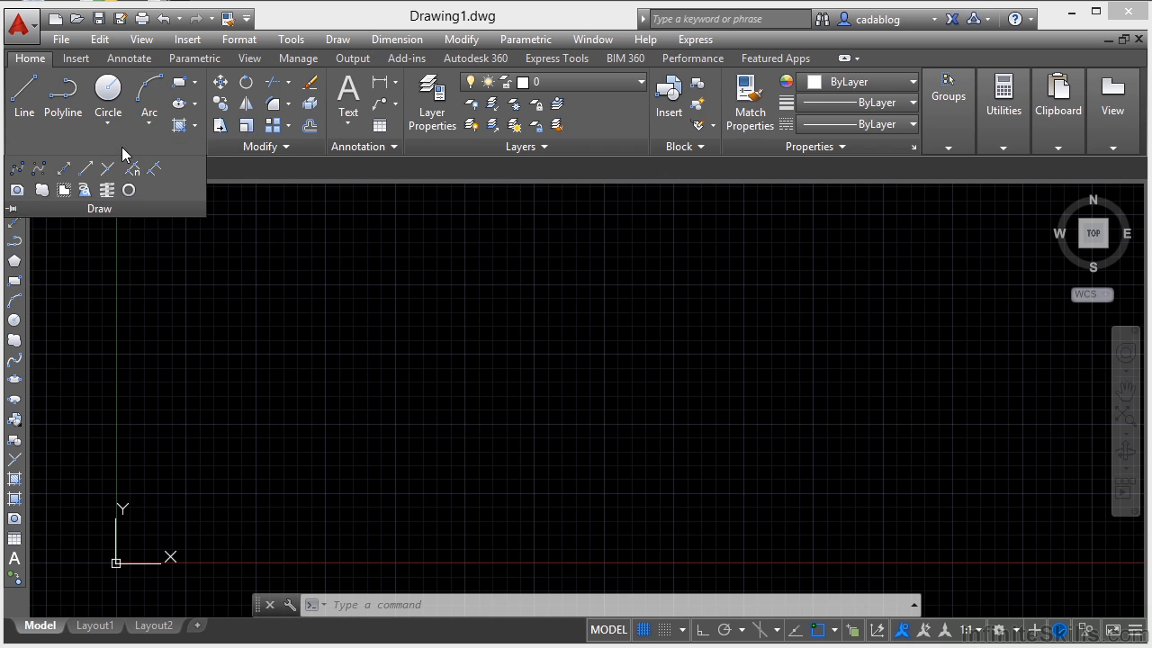
pyautogui.click(55, 319)
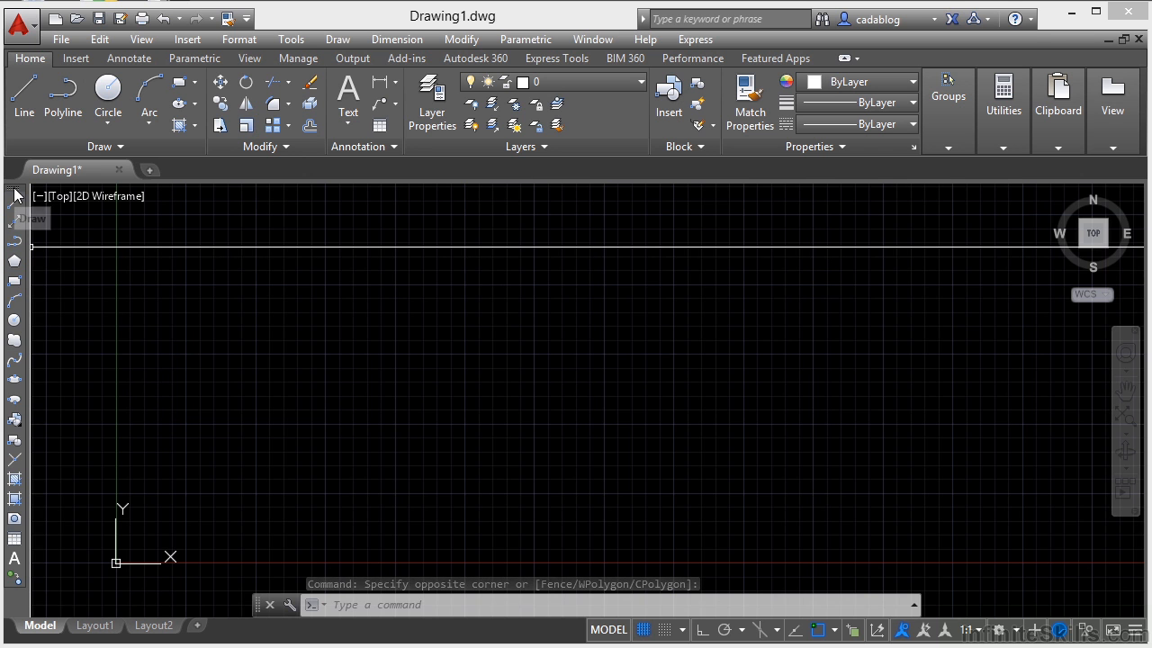
pyautogui.moveTo(16, 195)
pyautogui.mouseDown()
pyautogui.moveTo(36, 211)
pyautogui.moveTo(219, 247)
pyautogui.moveTo(373, 367)
pyautogui.moveTo(391, 374)
pyautogui.moveTo(433, 359)
pyautogui.mouseUp()
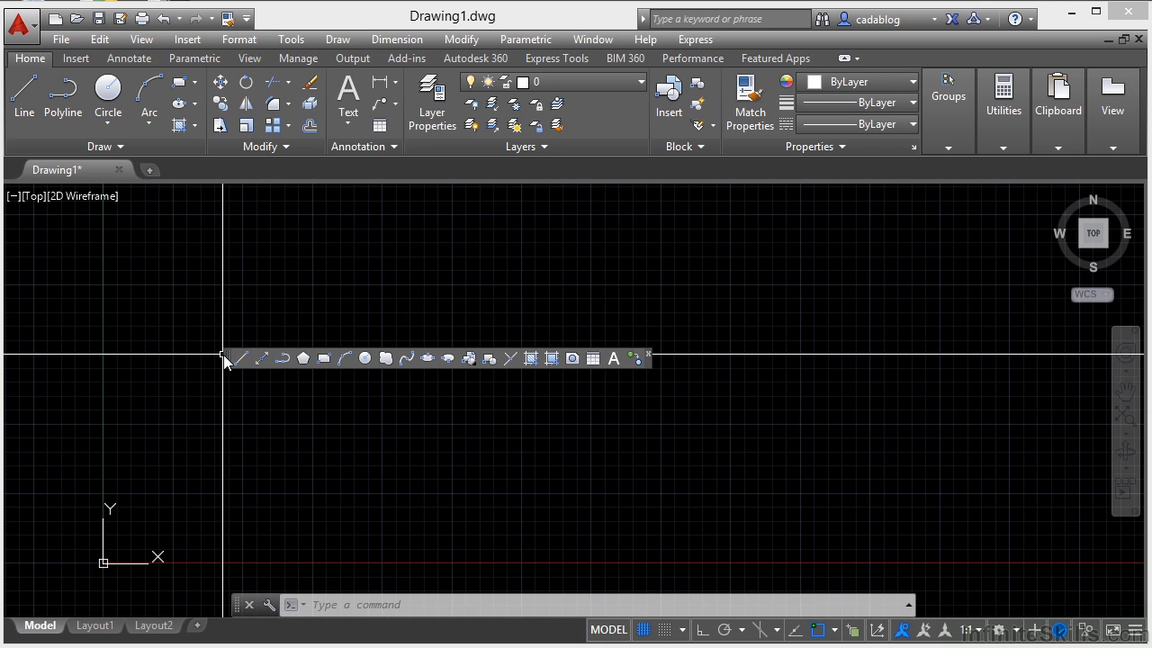
pyautogui.moveTo(227, 358); pyautogui.dragTo(187, 172)
pyautogui.moveTo(14, 196)
pyautogui.mouseDown()
pyautogui.moveTo(59, 228)
pyautogui.moveTo(574, 366)
pyautogui.moveTo(762, 484)
pyautogui.moveTo(758, 617)
pyautogui.moveTo(1098, 480)
pyautogui.moveTo(739, 380)
pyautogui.moveTo(420, 347)
pyautogui.mouseUp()
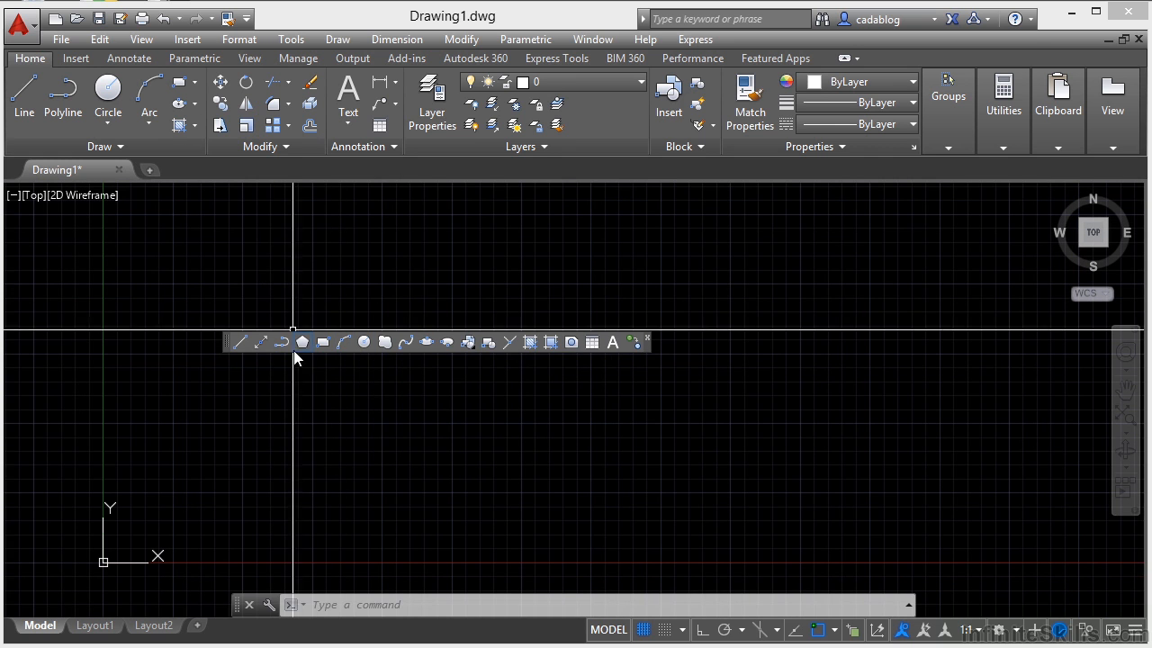
# Draw a single diagonal line segment in the empty area below the floating Draw toolbar.
pyautogui.click(240, 343)
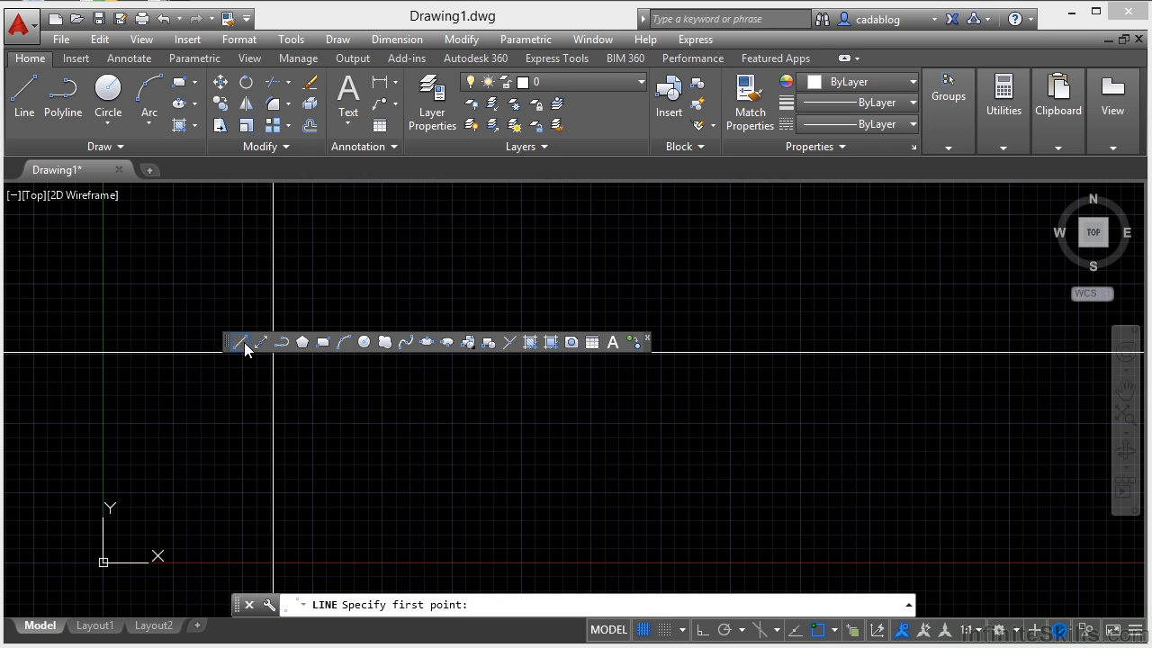
pyautogui.click(473, 412)
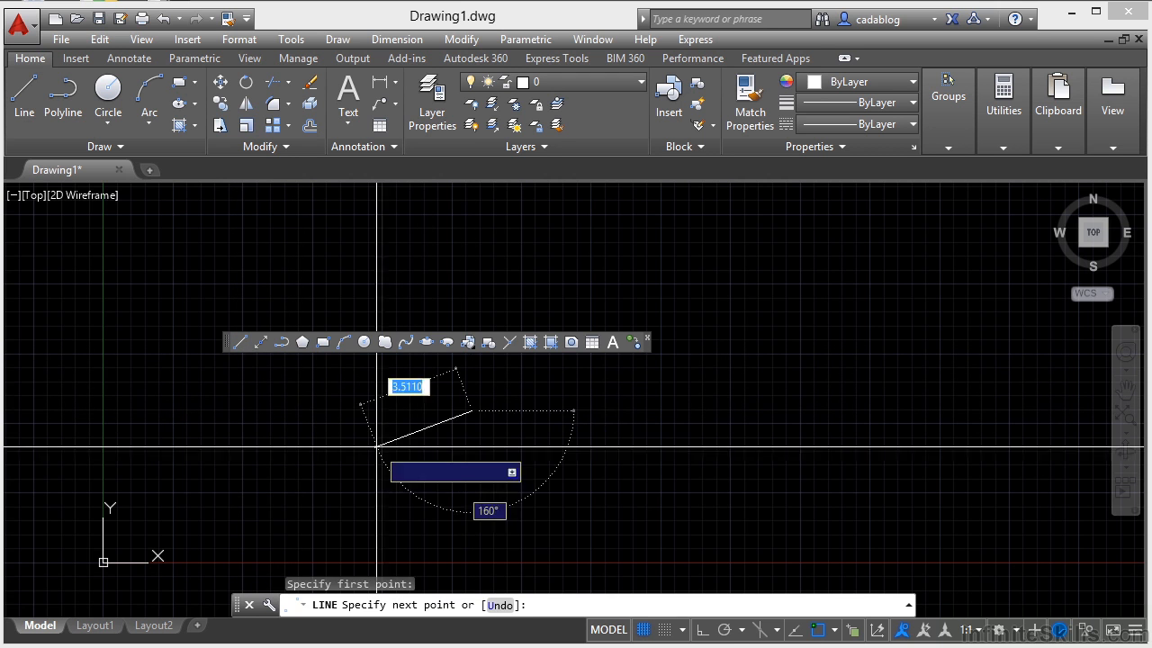
pyautogui.click(347, 465)
pyautogui.press('Return')
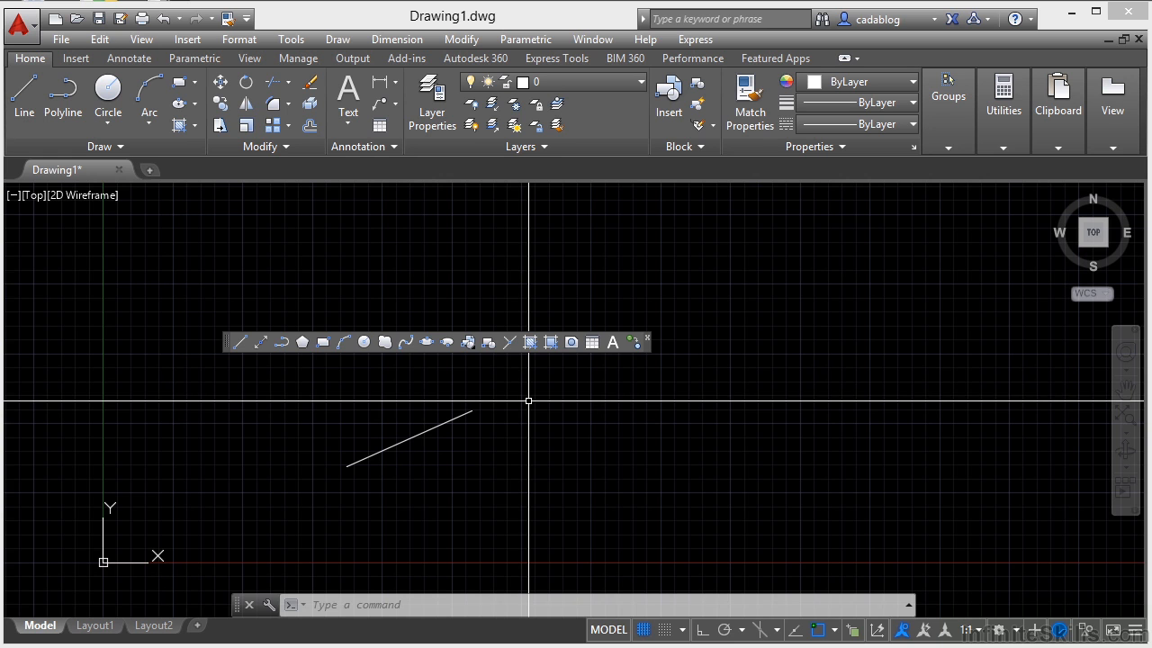
# Display the Insert toolbar above the Draw toolbar, and close both floating toolbars.
pyautogui.rightClick(499, 350)
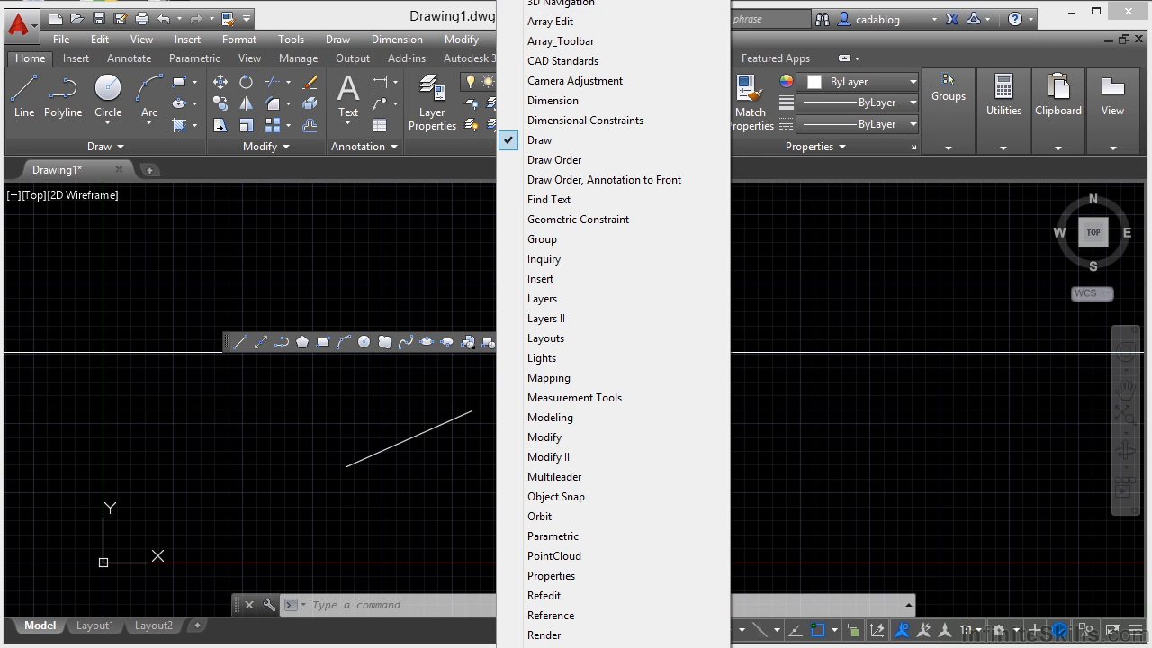
pyautogui.moveTo(553, 646)
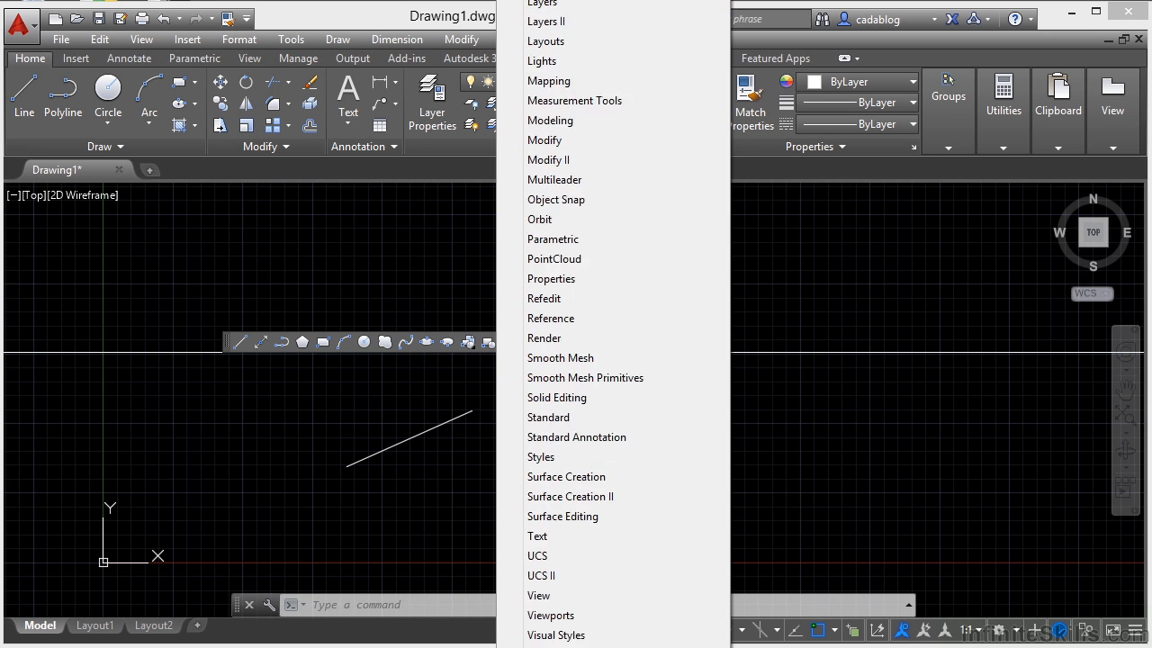
pyautogui.moveTo(576, 1)
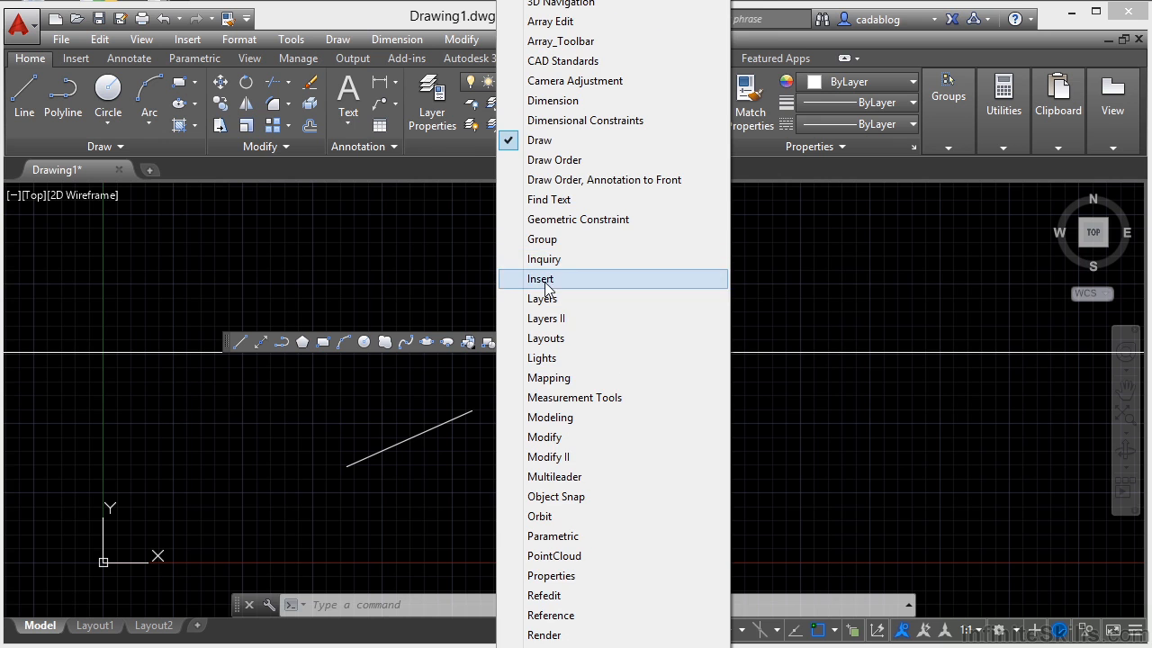
pyautogui.click(545, 281)
pyautogui.moveTo(99, 146); pyautogui.dragTo(207, 268)
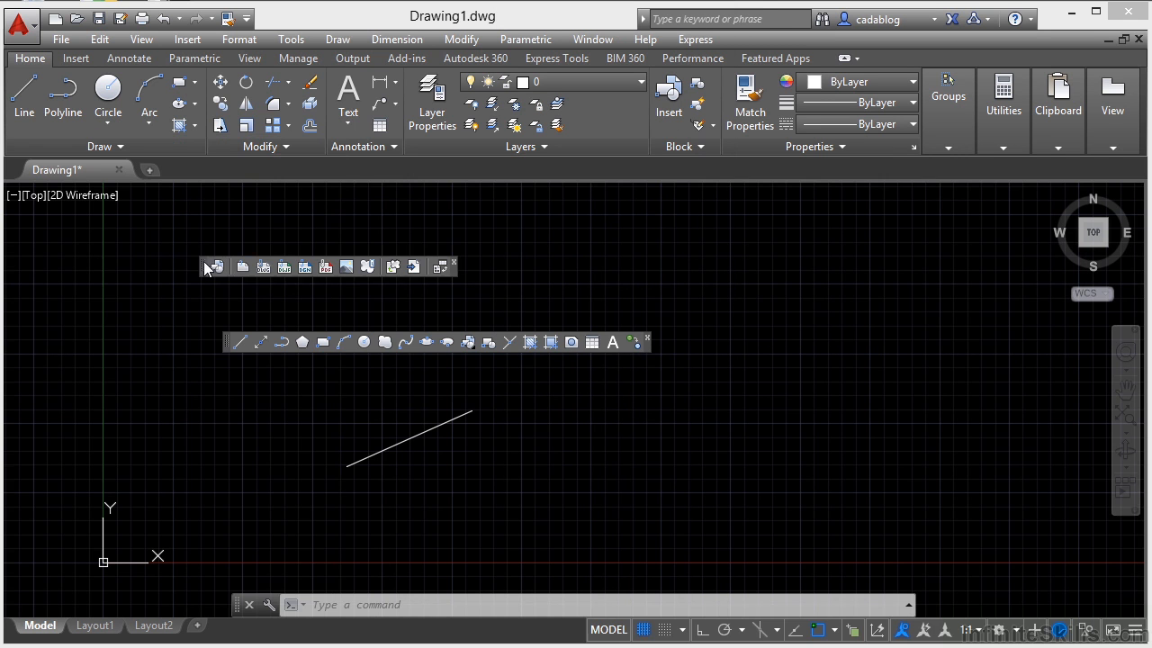
pyautogui.click(454, 262)
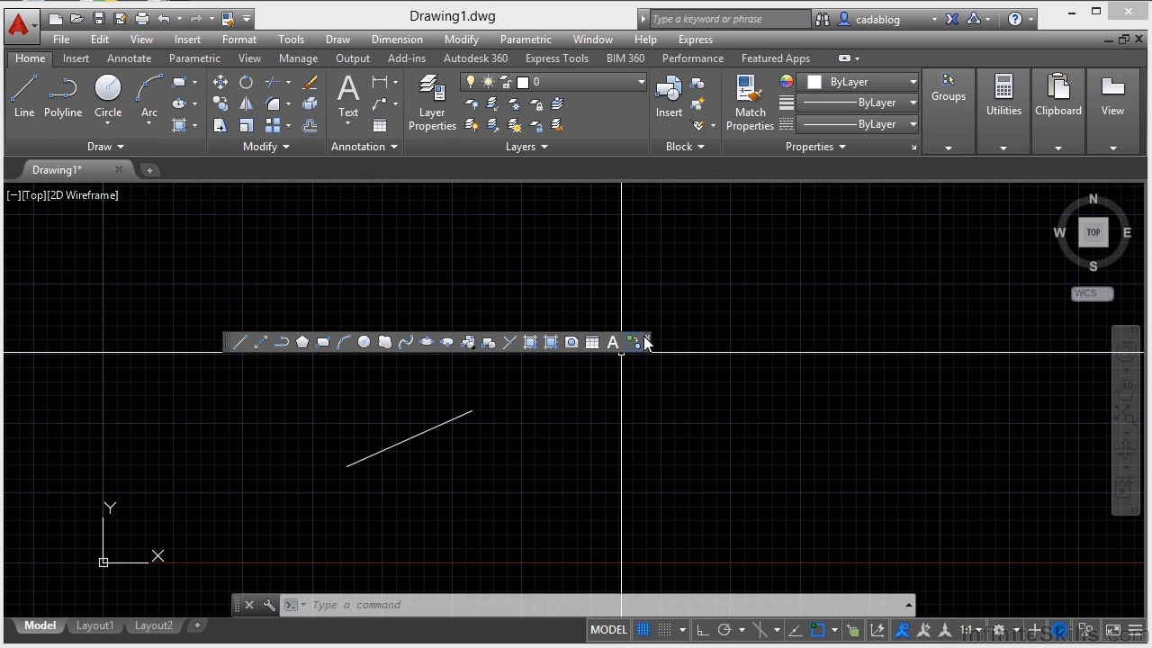
pyautogui.click(646, 338)
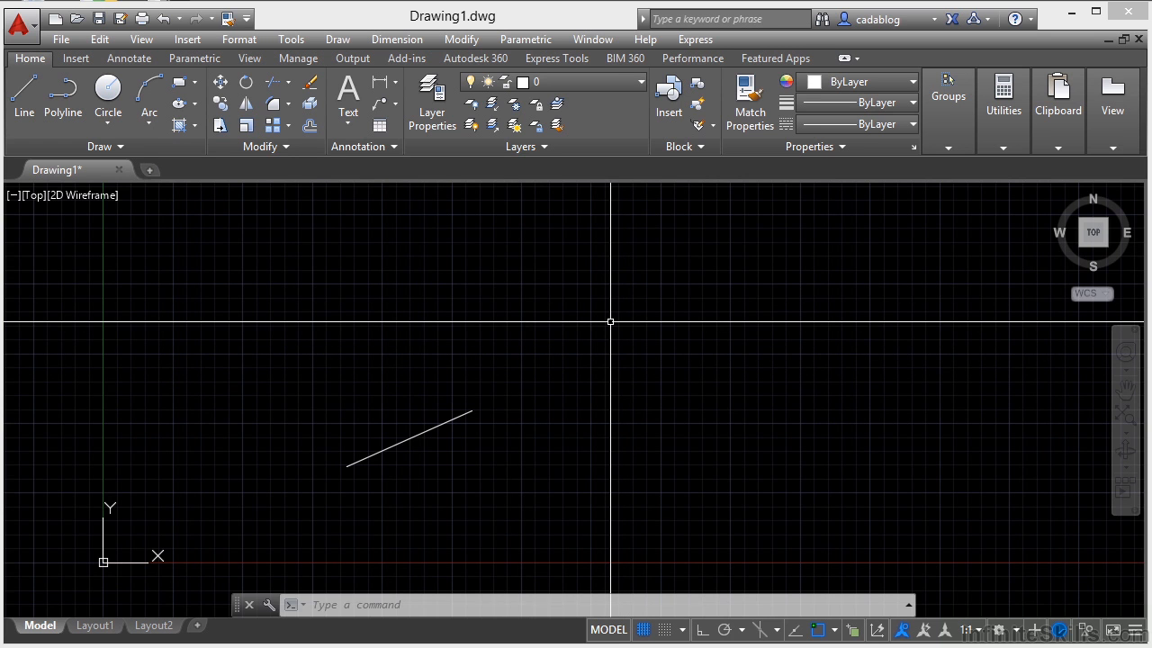
# Display every available toolbar at once using the -TOOLBAR command with the All and Show options.
pyautogui.write('-toolbar')
pyautogui.press('Return')
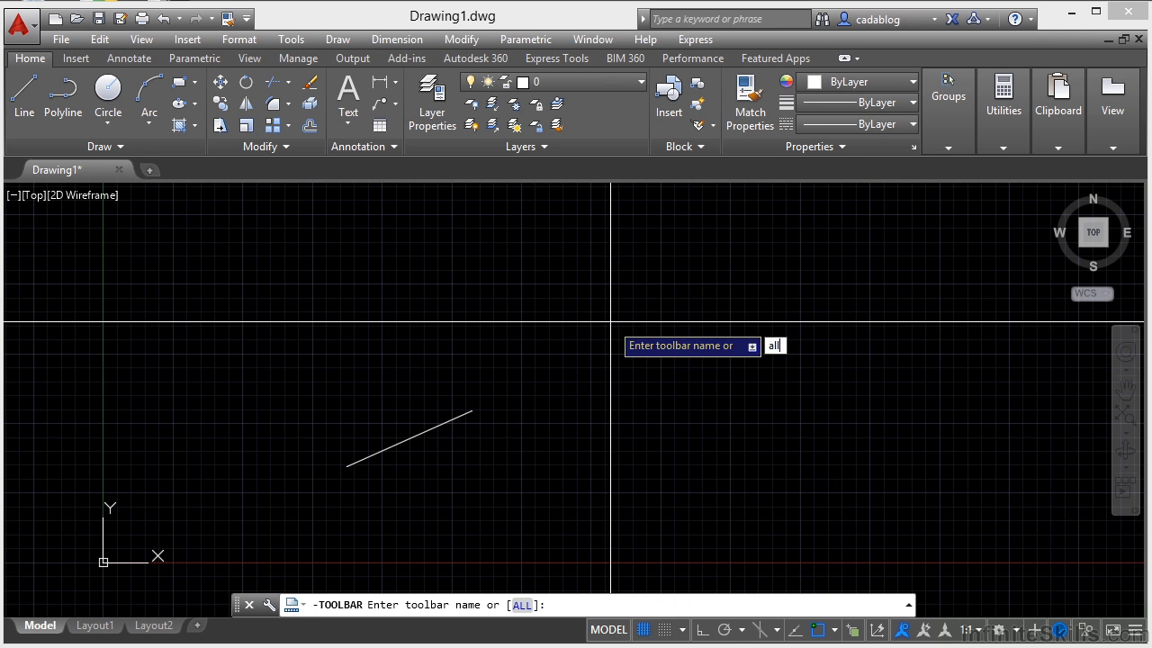
pyautogui.write('all')
pyautogui.press('Return')
pyautogui.click(653, 373)
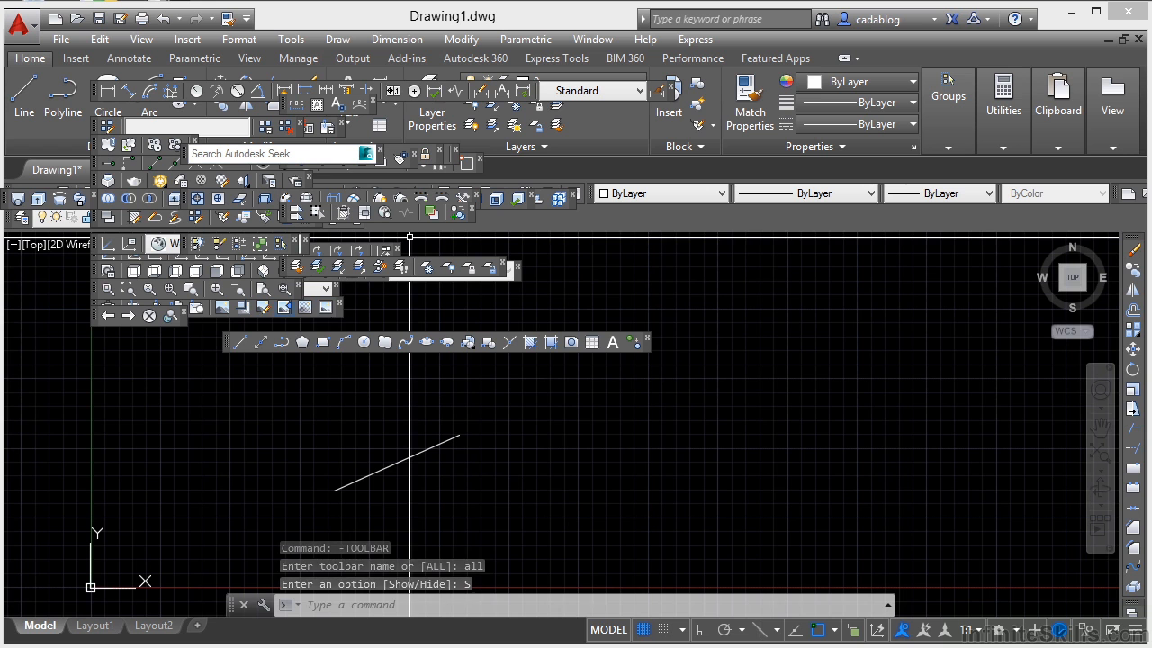
# Move three floating toolbars out of the overlapping stack into the open drawing area below the Draw toolbar.
pyautogui.moveTo(94, 314); pyautogui.dragTo(152, 397)
pyautogui.moveTo(94, 315); pyautogui.dragTo(137, 374)
pyautogui.moveTo(95, 307); pyautogui.dragTo(270, 373)
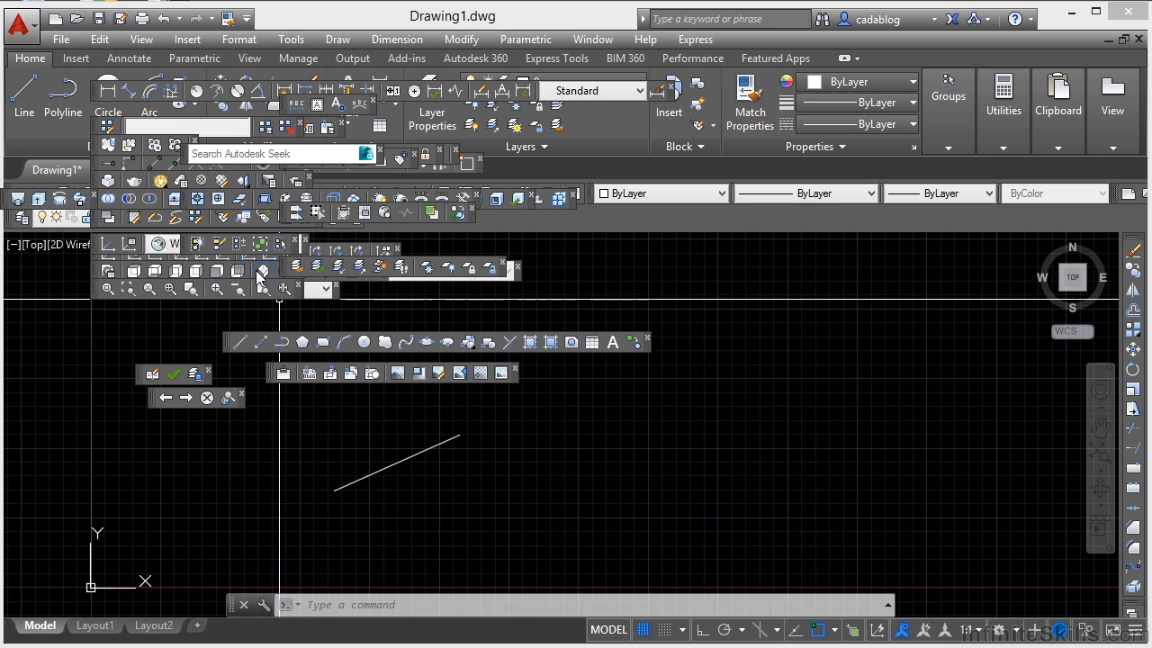